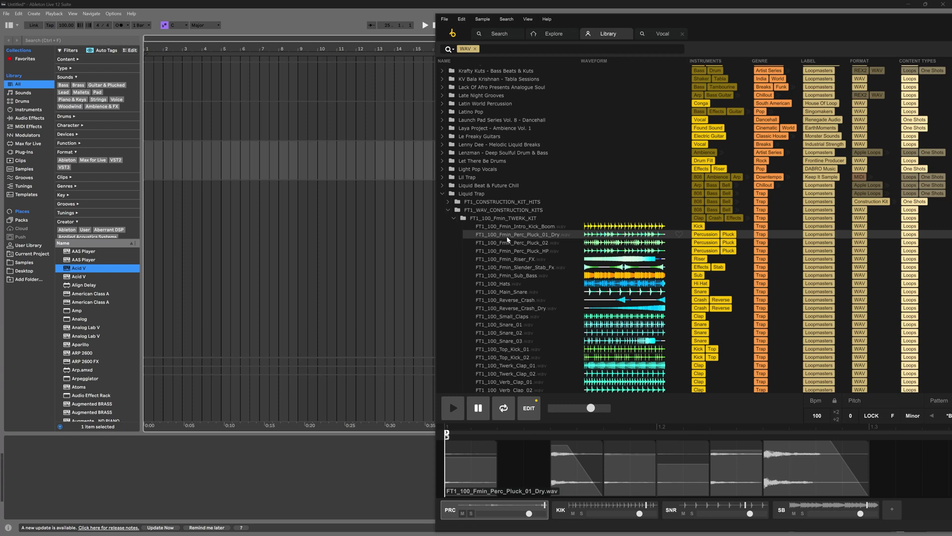
- Drag FT1_100_Fmin_Perc_Pluck_01_Dry from Loopcloud onto Ableton track 3 at bar 6
left_click_drag(510, 235, 249, 167)
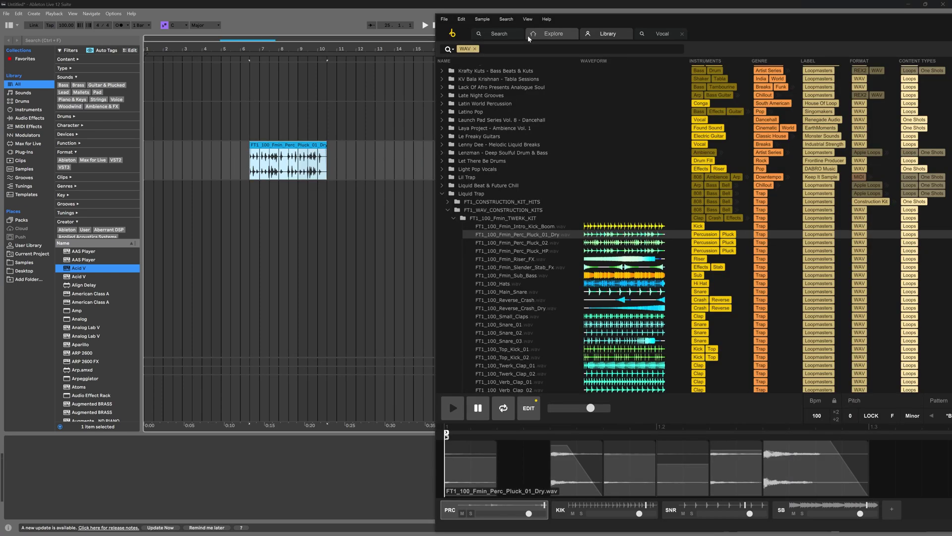
- From the Search home, filter by the WAV and Mallet tags and load DMRB_120_Amin_Glock_1 into the editor
left_click(508, 35)
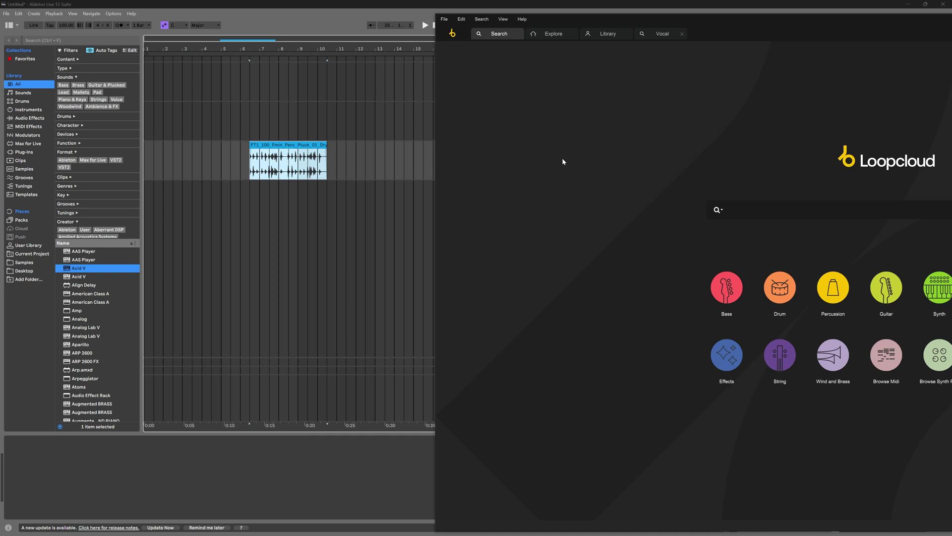
left_click(727, 290)
left_click_drag(496, 145, 310, 233)
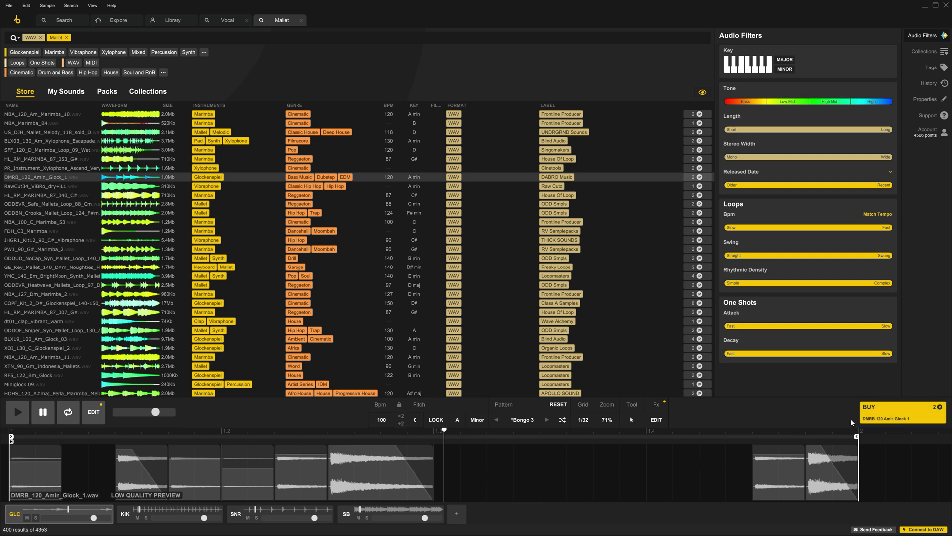
- Buy the DMRB_120_Amin_Glock_1 loop and keep Current Mix as the export mode
left_click(865, 416)
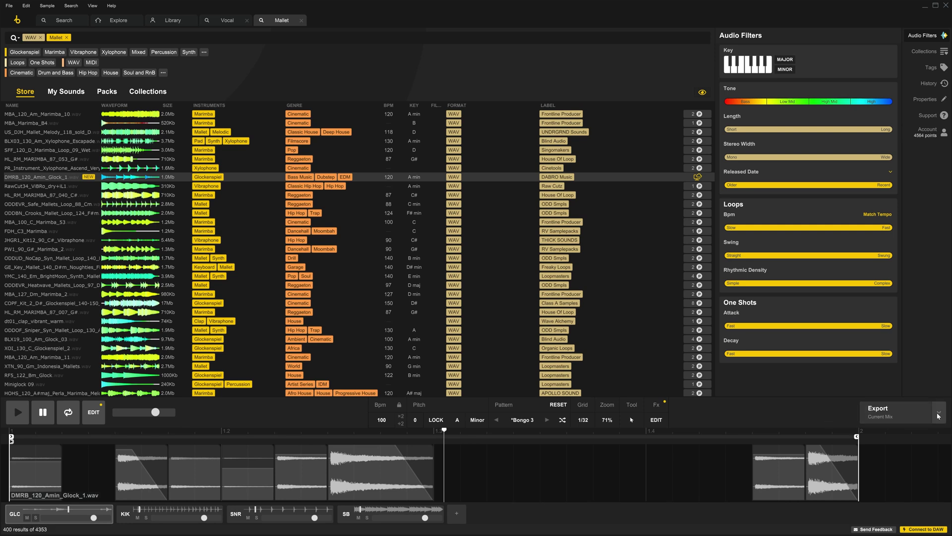
left_click(938, 416)
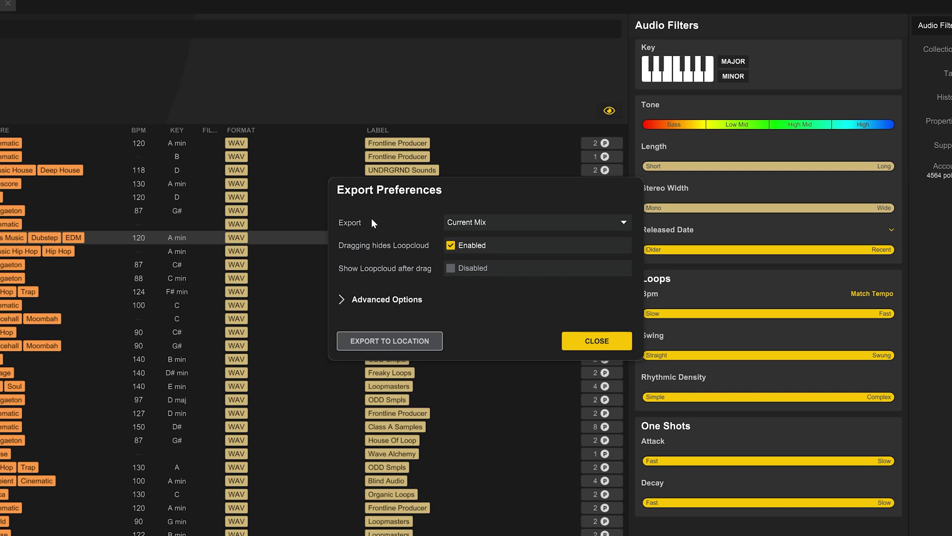
left_click(490, 225)
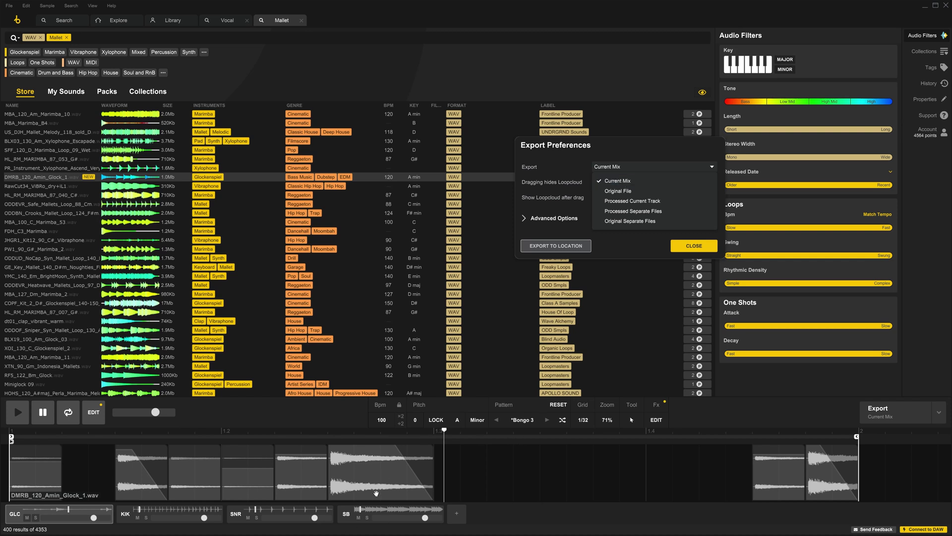
left_click(696, 246)
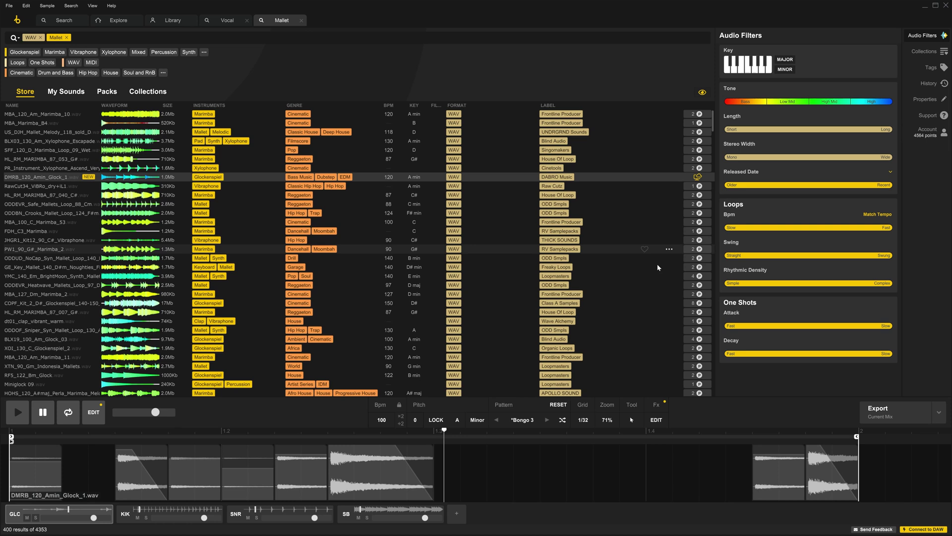
- Export the current mix as a clip on Ableton track 4 and play it
left_click(886, 412)
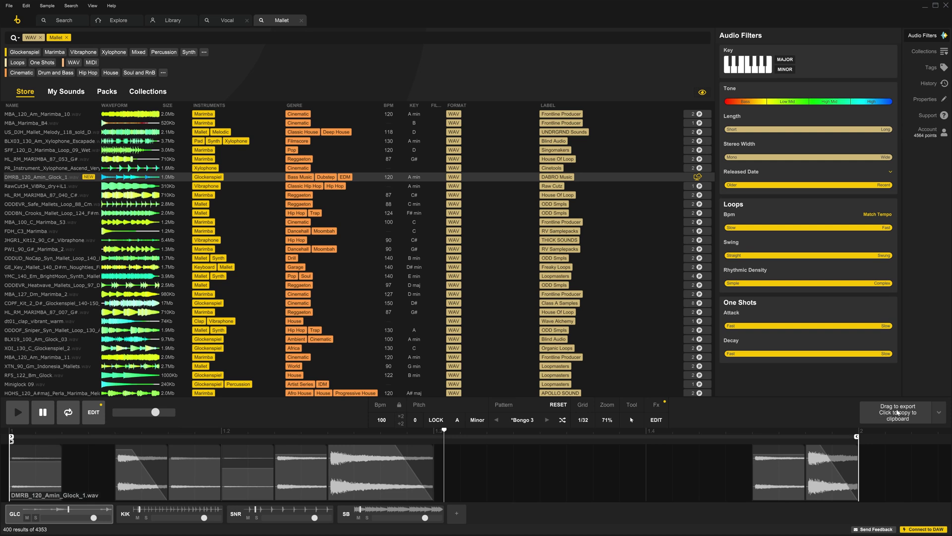
left_click_drag(899, 414, 389, 232)
left_click(386, 213)
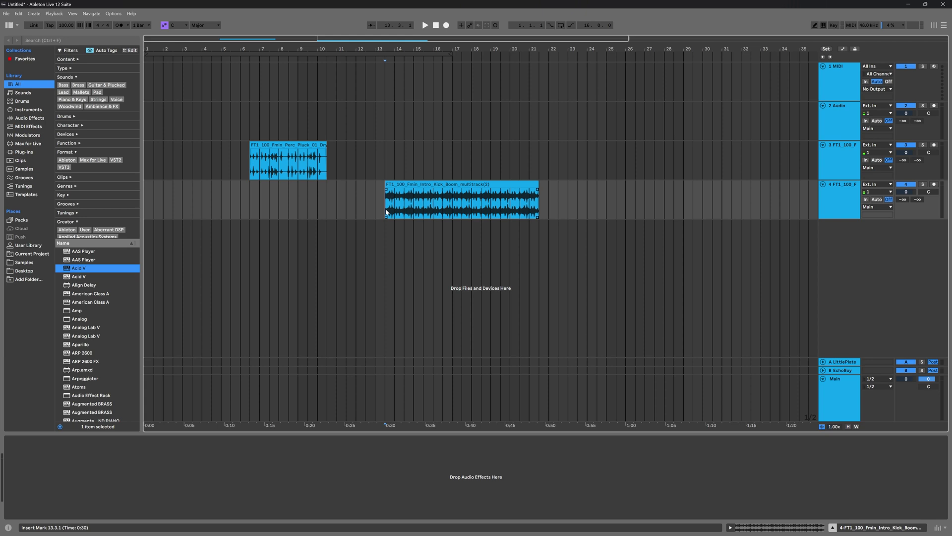
key("space")
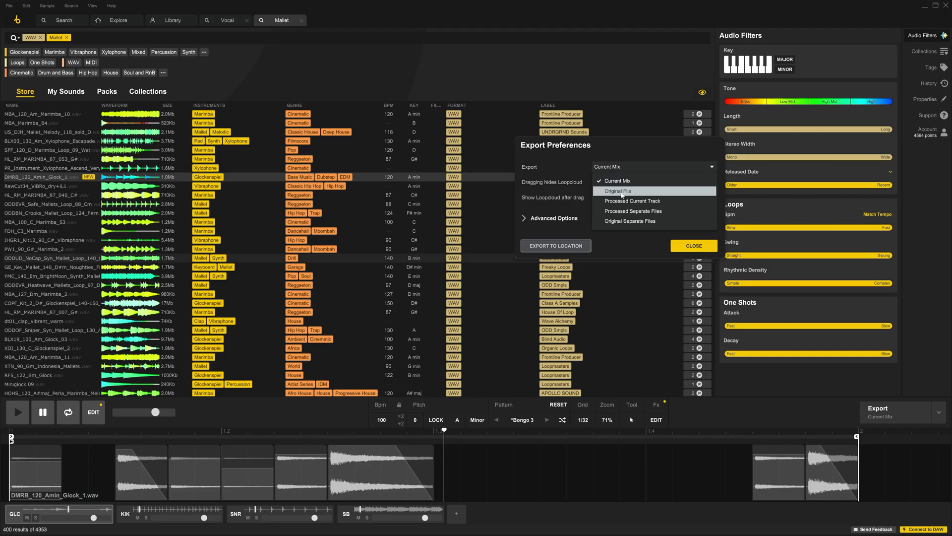
- Set the export mode to Original File, briefly toggling solo on the GLC track
left_click(622, 192)
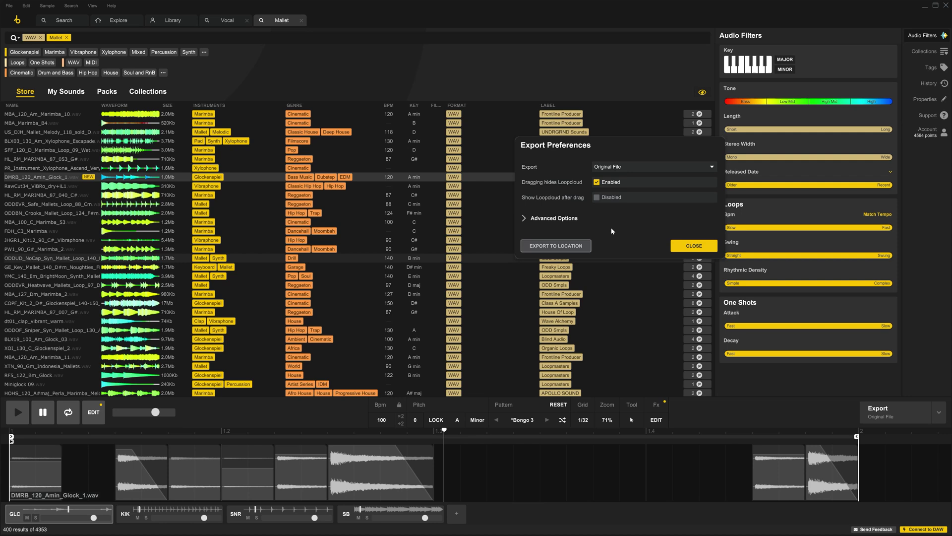
left_click(682, 246)
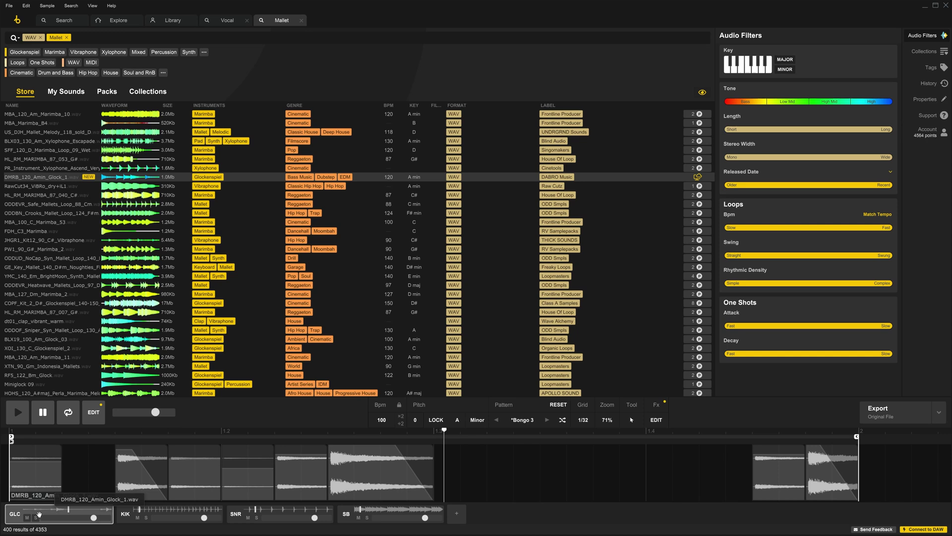
left_click(35, 517)
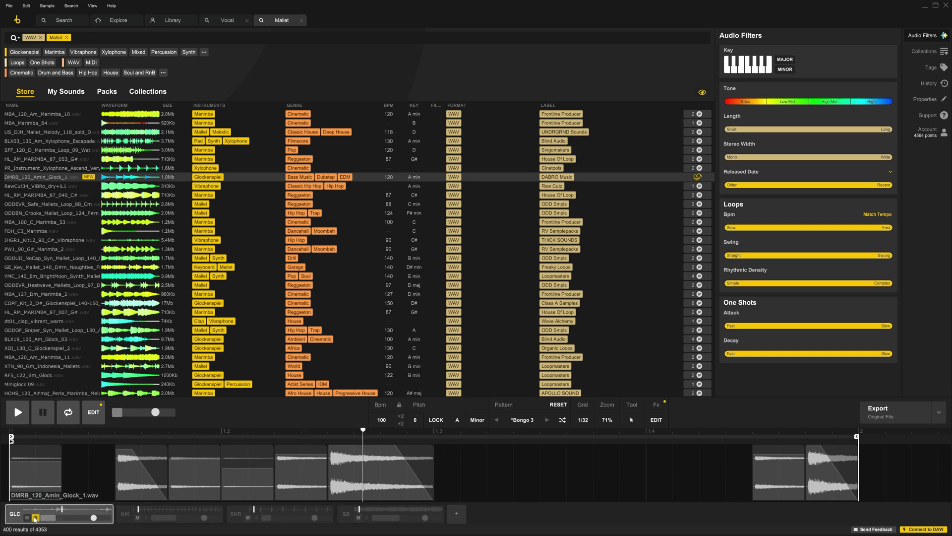
left_click(35, 517)
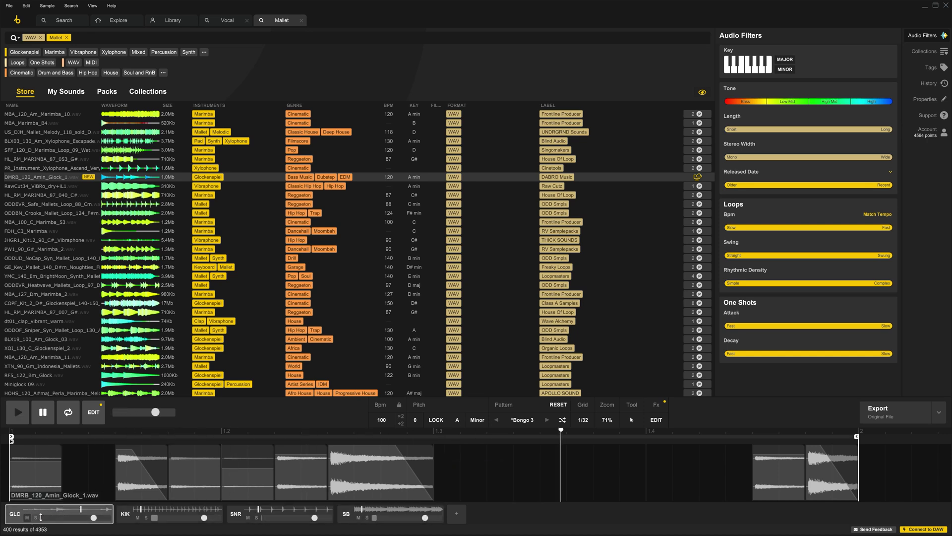
- Export the glock loop's original file to a new Ableton track 5 at bar 23 and audition it
left_click(883, 417)
key("alt+Tab")
key("ctrl+v")
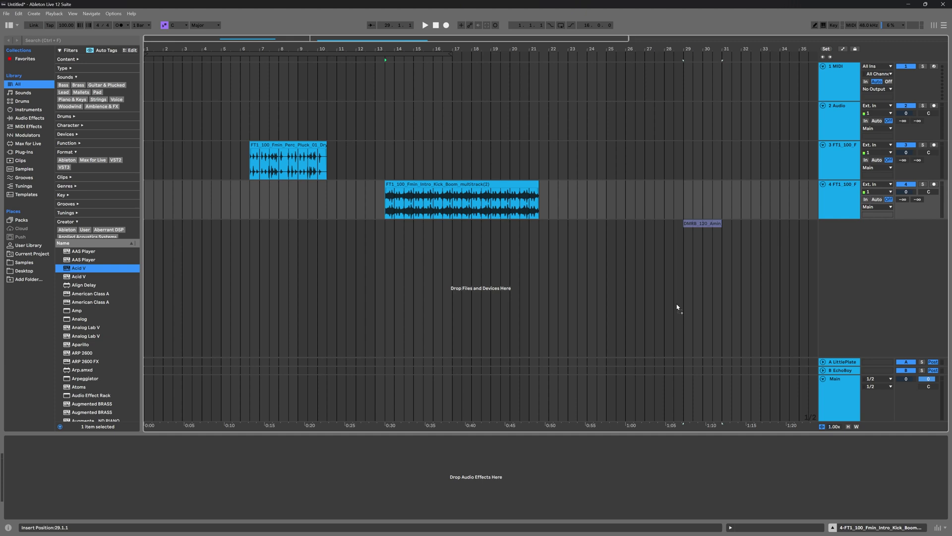
left_click_drag(678, 307, 578, 280)
key("space")
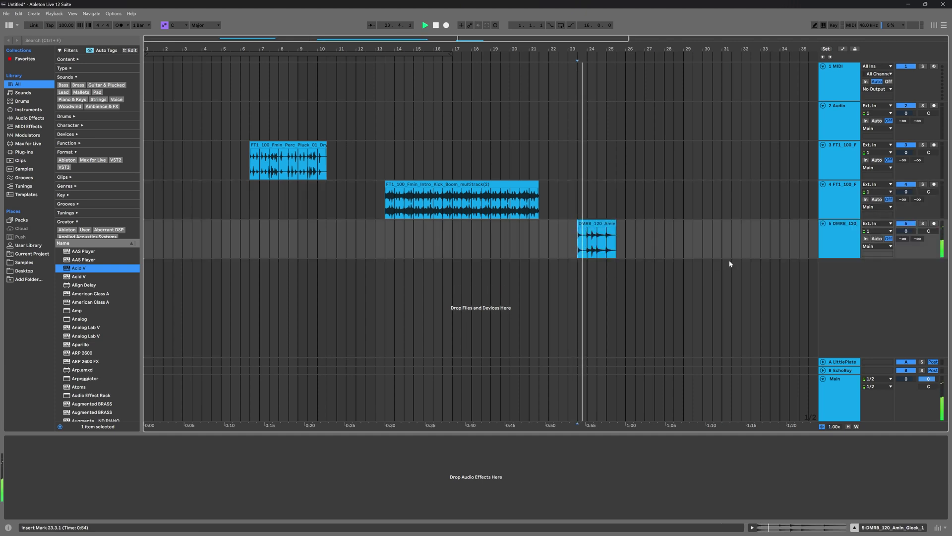
key("space")
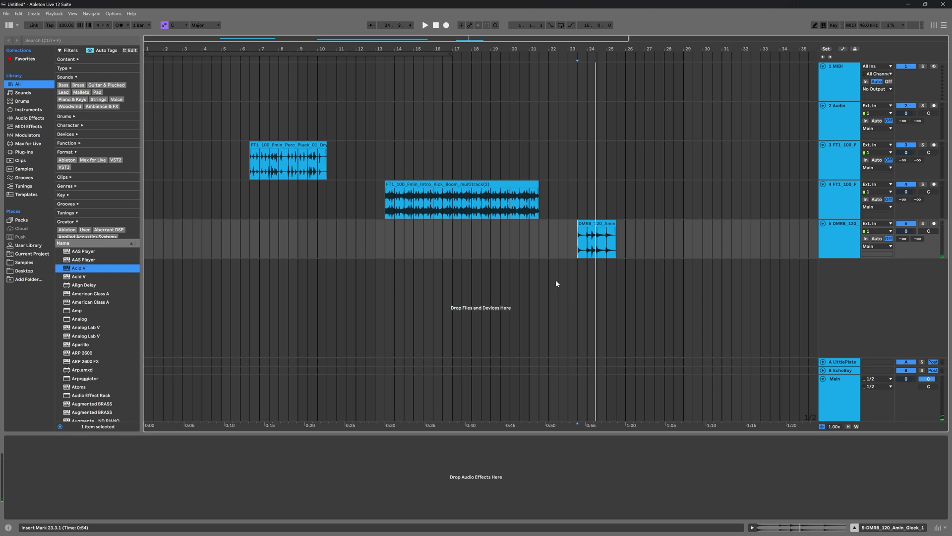
- Return to Loopcloud and solo the GLC glock layer
mouse_move(313, 520)
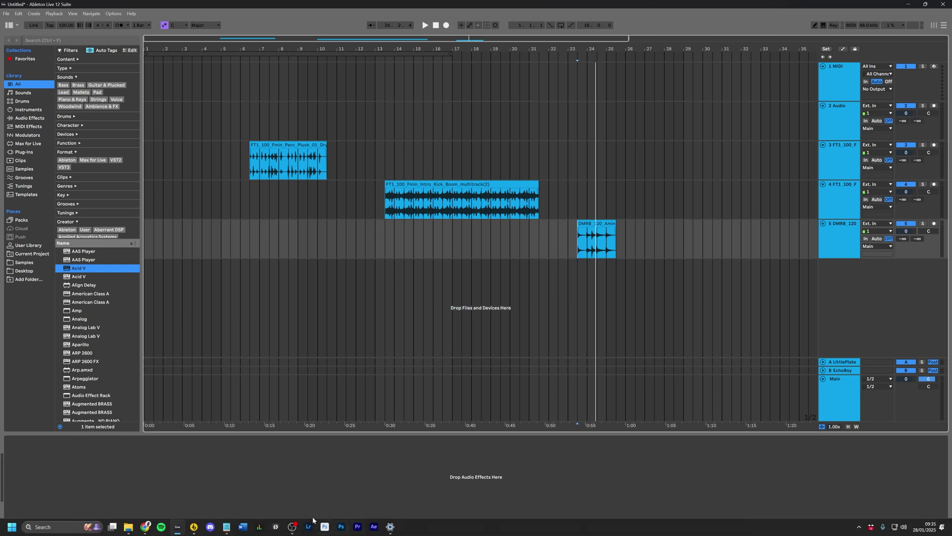
left_click(193, 526)
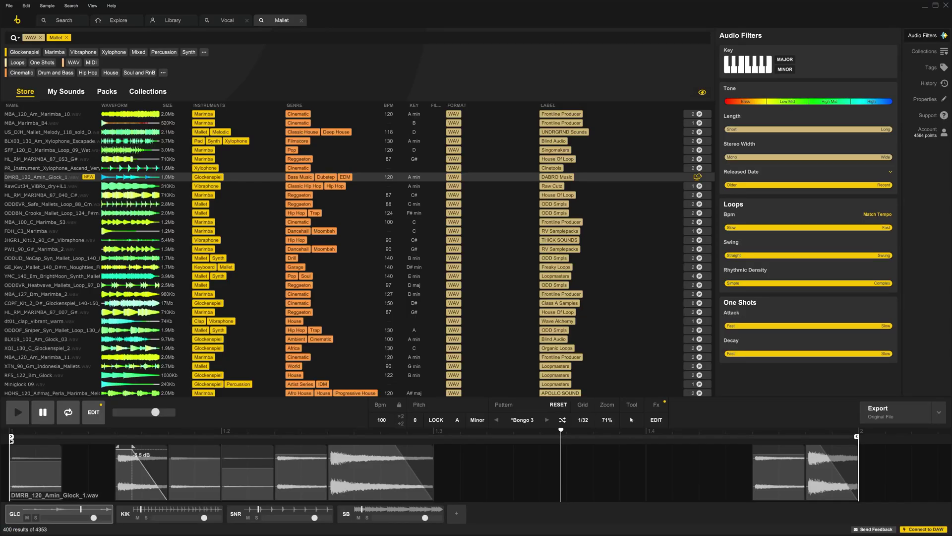
left_click(36, 518)
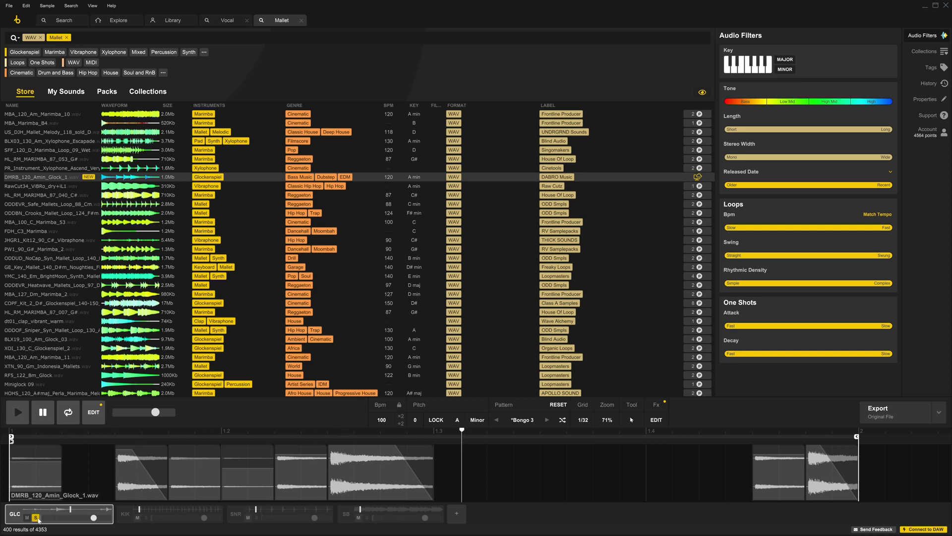
- Switch the export mode to Processed Current Track and unsolo the GLC track
left_click(939, 412)
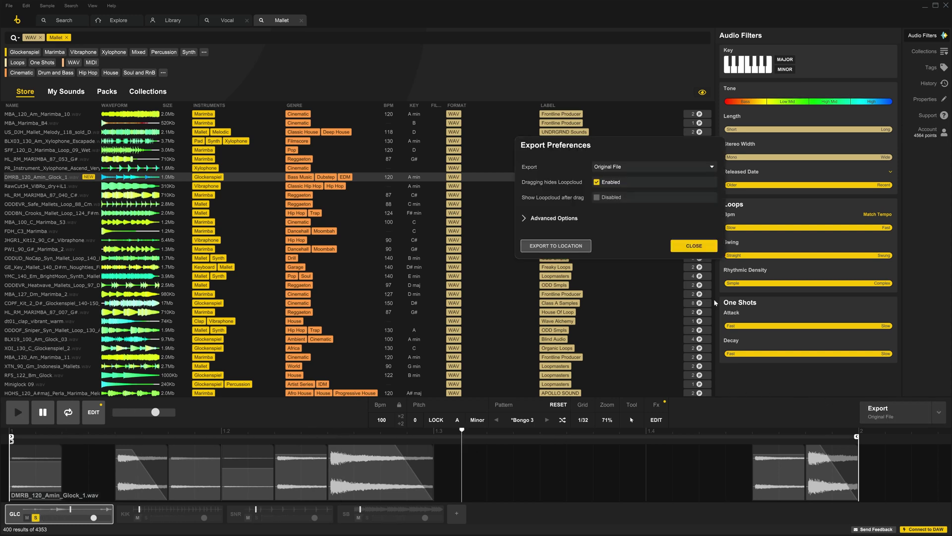
left_click(628, 167)
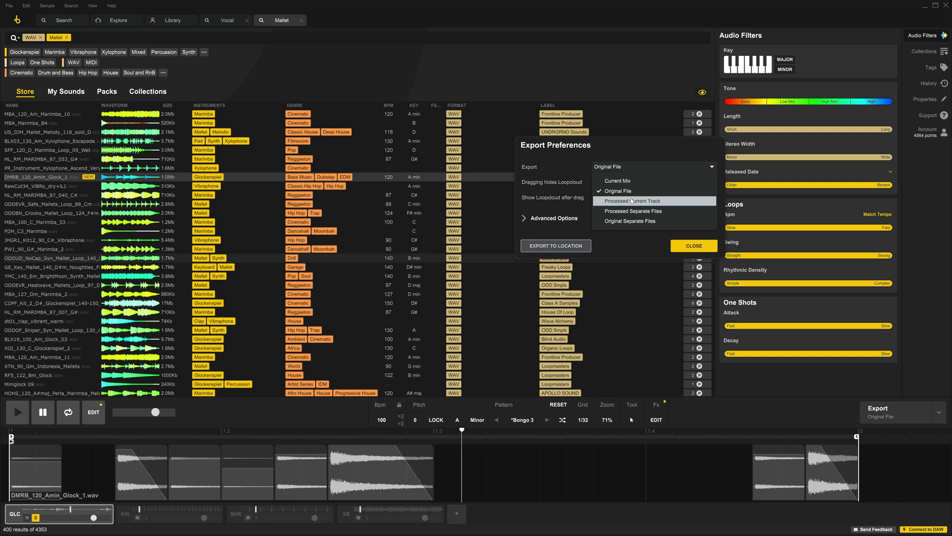
left_click(627, 202)
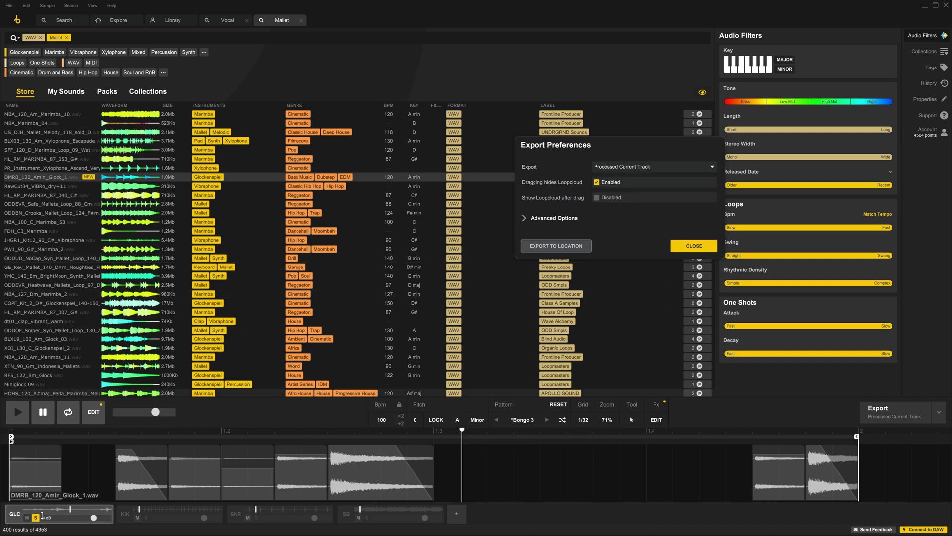
left_click(36, 517)
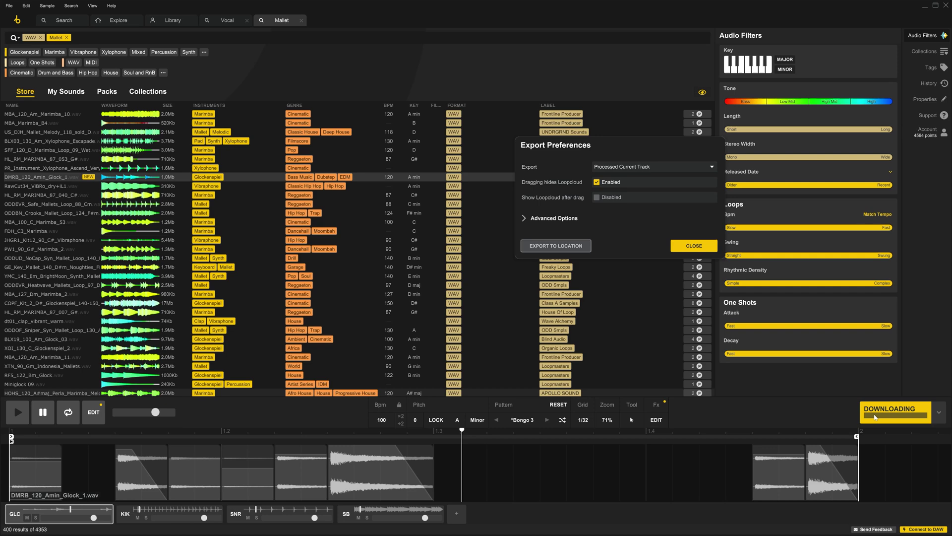
left_click(693, 245)
- Drop the processed glock export onto Ableton track 5 at bar 27 and play it
left_click_drag(888, 411, 643, 255)
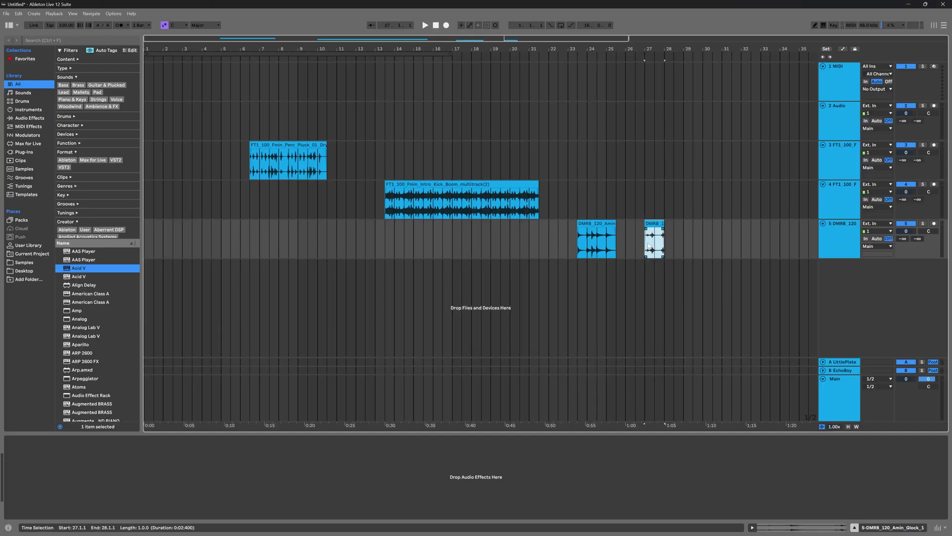
left_click(648, 245)
key("space")
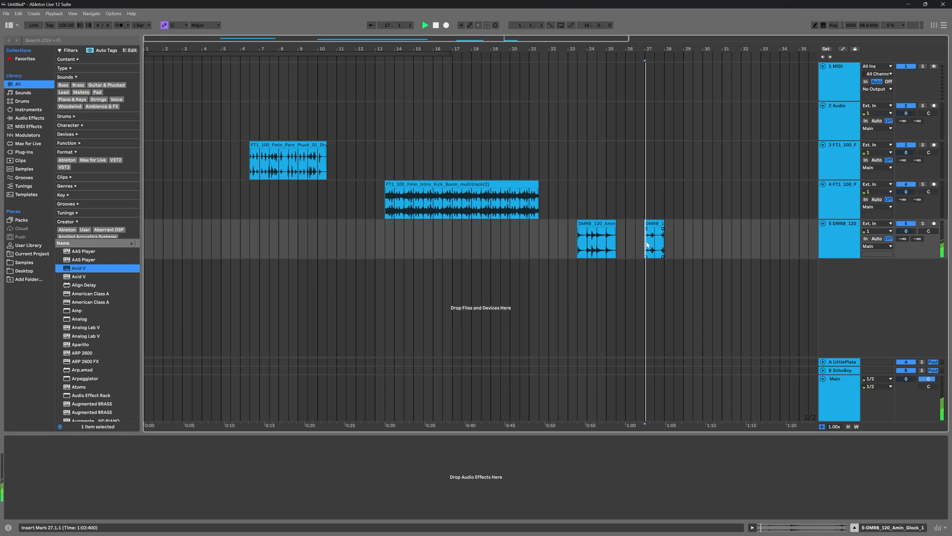
- Set Loopcloud's export mode to Processed Separate Files
key("alt+Tab")
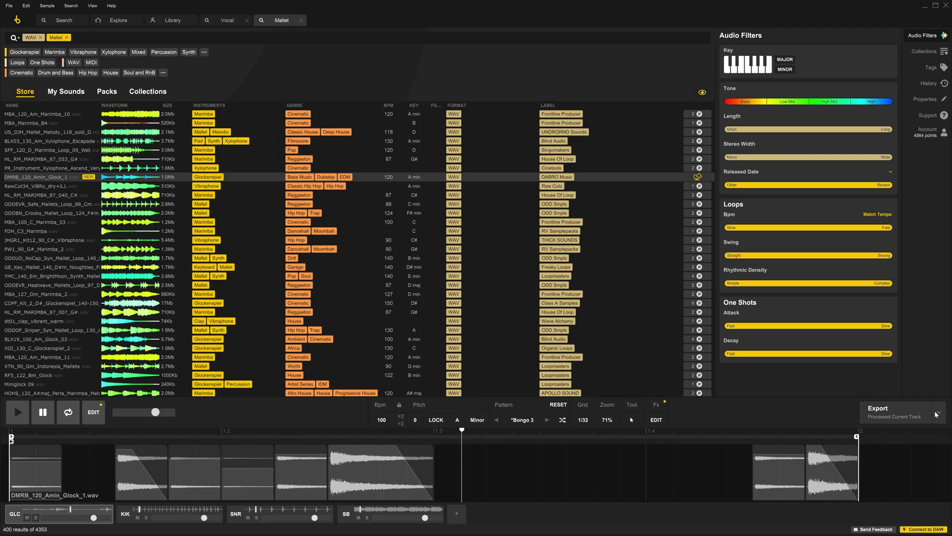
left_click(937, 413)
left_click(622, 167)
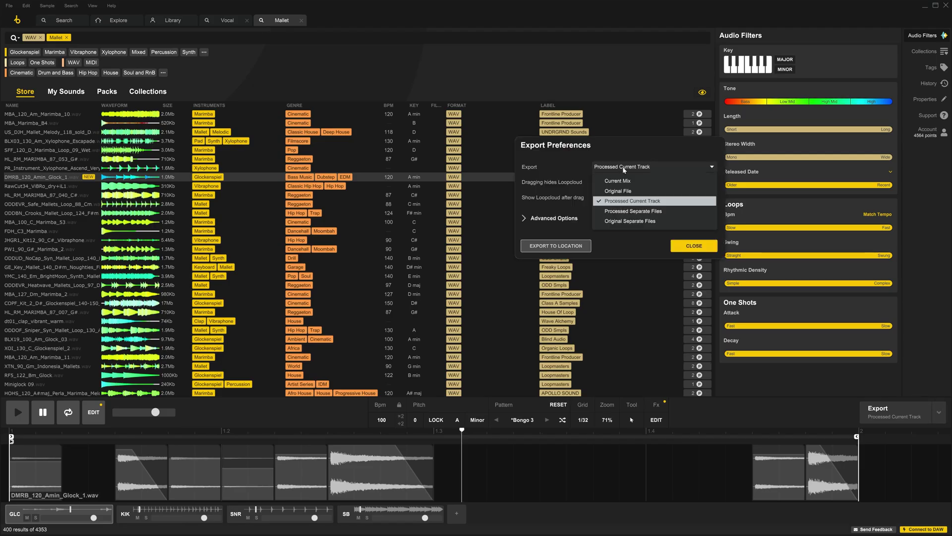
left_click(653, 214)
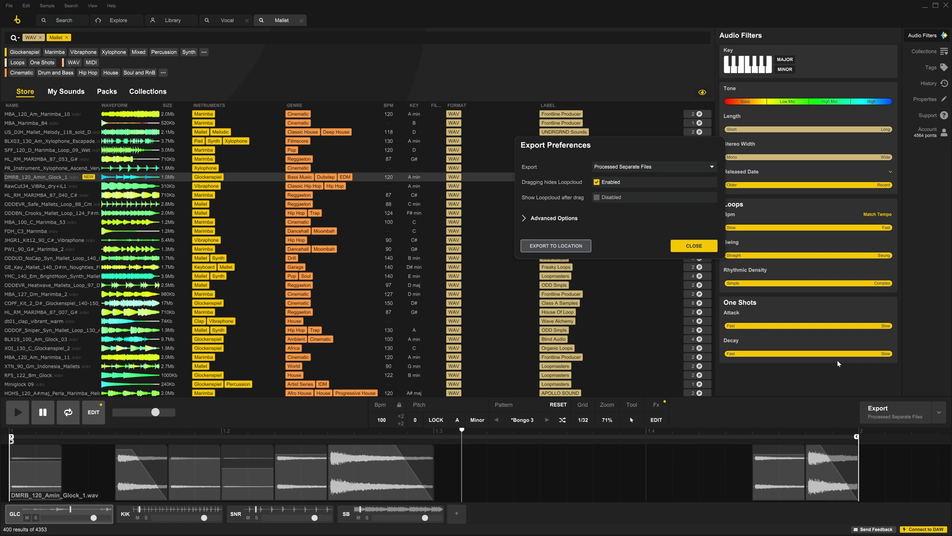
left_click(713, 260)
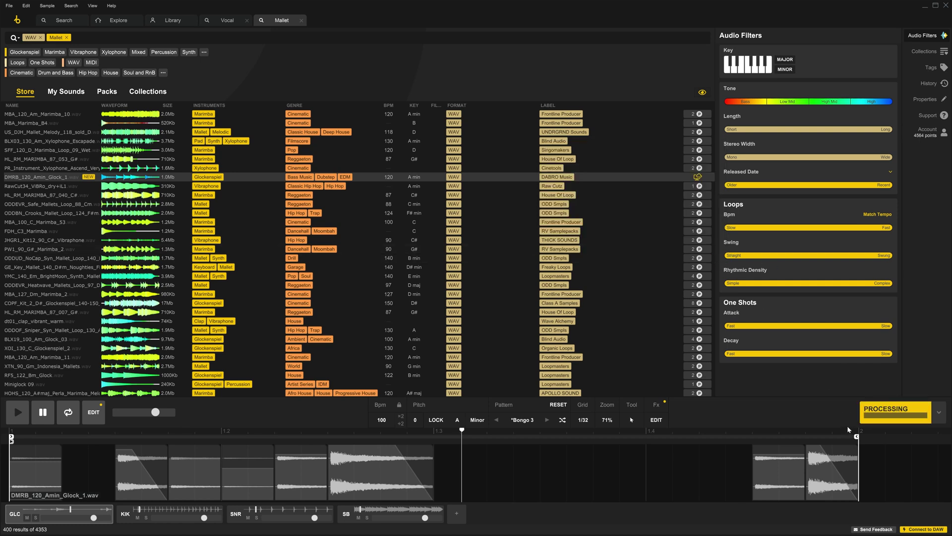
- Ctrl-drop the separate processed layers into Ableton at bar 4, then solo and play glockenspiel track 7
left_click_drag(863, 421, 205, 304)
key("ctrl")
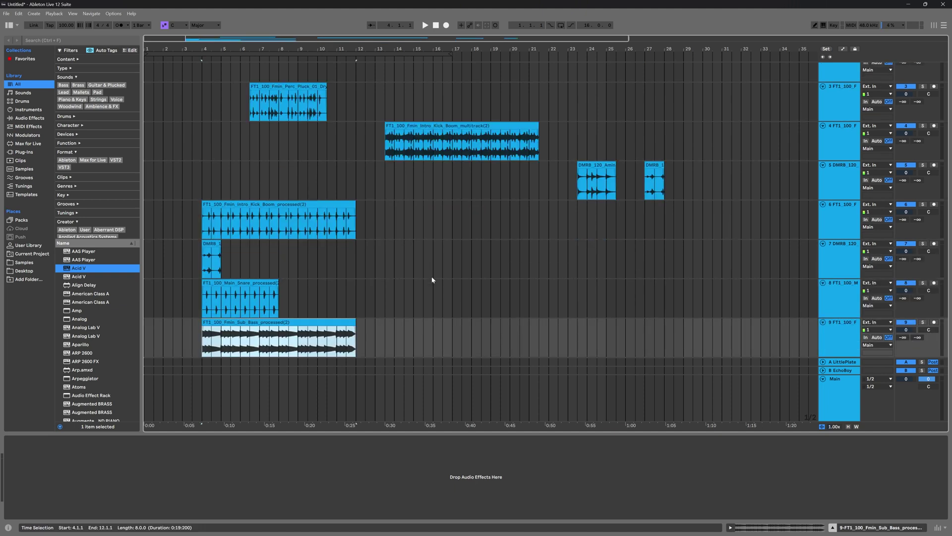
left_click(203, 267)
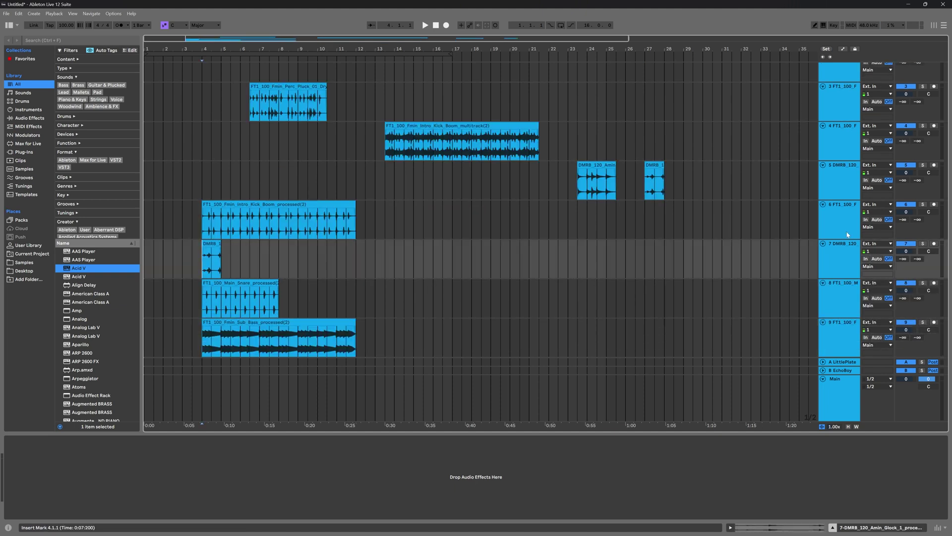
left_click(923, 244)
key("space")
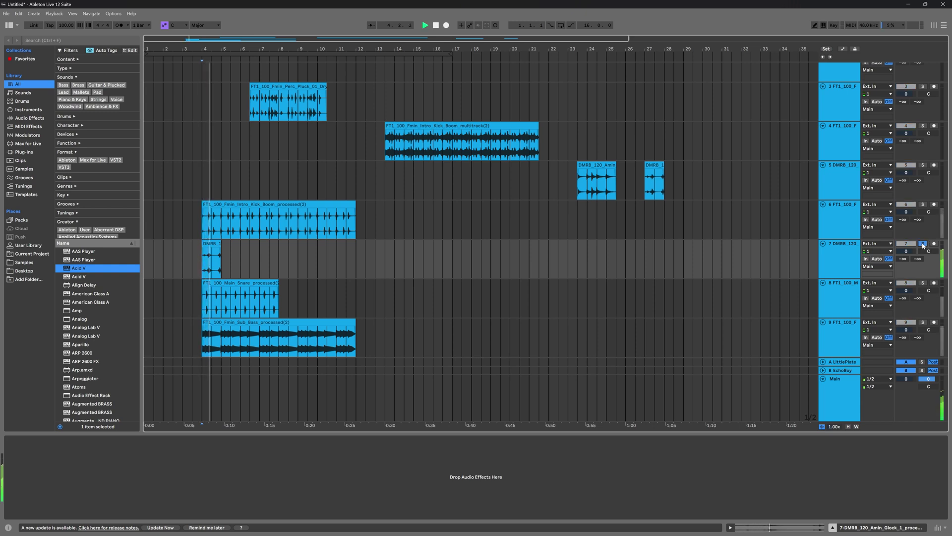
key("space")
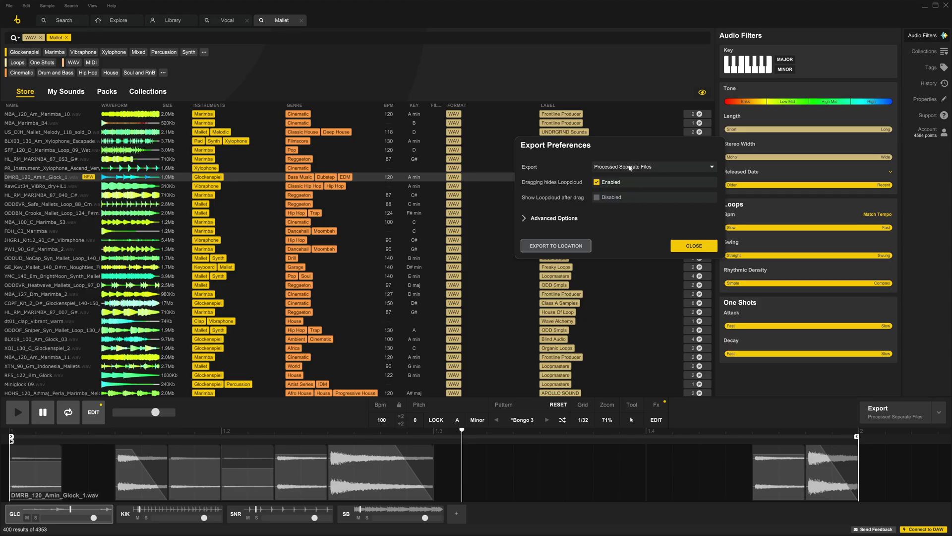
- Set the export mode to Original Separate Files
left_click(706, 169)
left_click(622, 224)
left_click(690, 247)
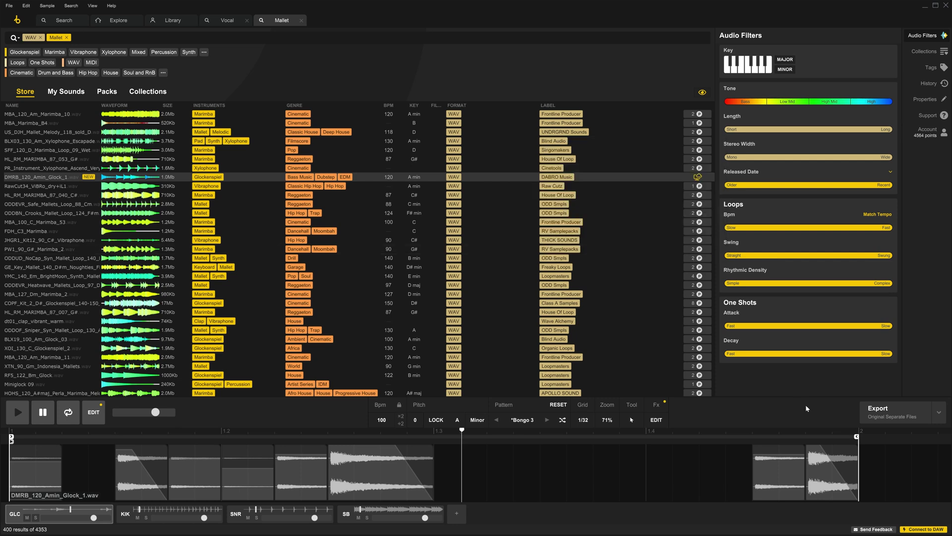
- Drop the original separate files into Ableton at bar 14, audition soloed track 11, and return to Loopcloud
left_click(866, 415)
left_click_drag(890, 415, 395, 349)
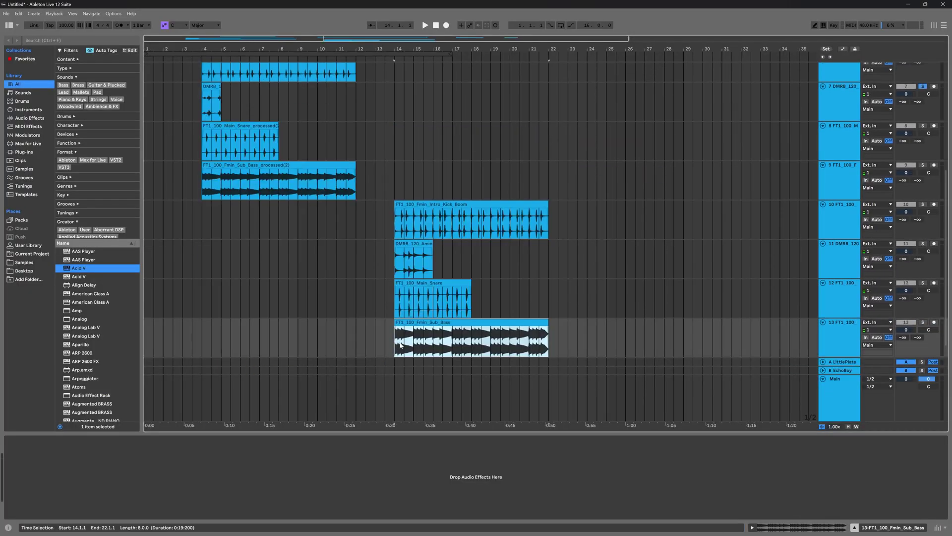
left_click(397, 265)
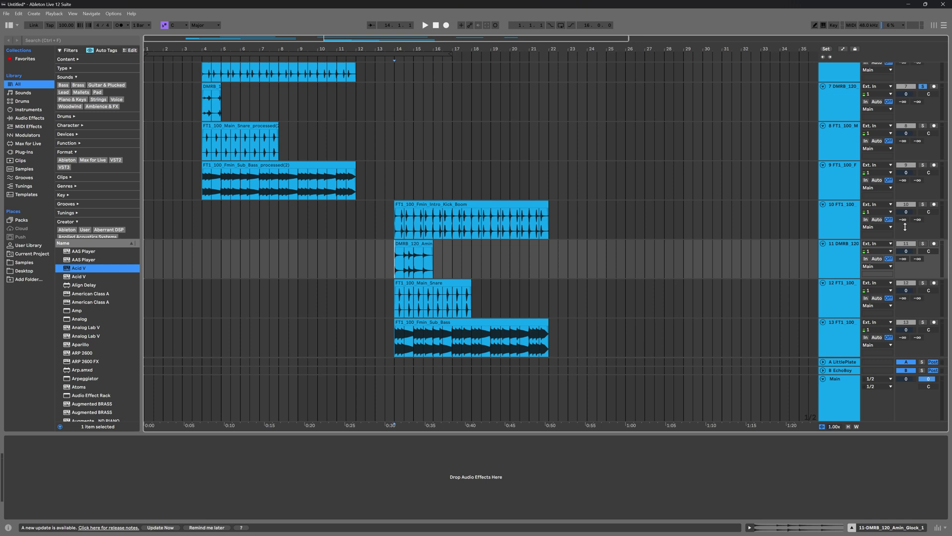
left_click(924, 243)
key("space")
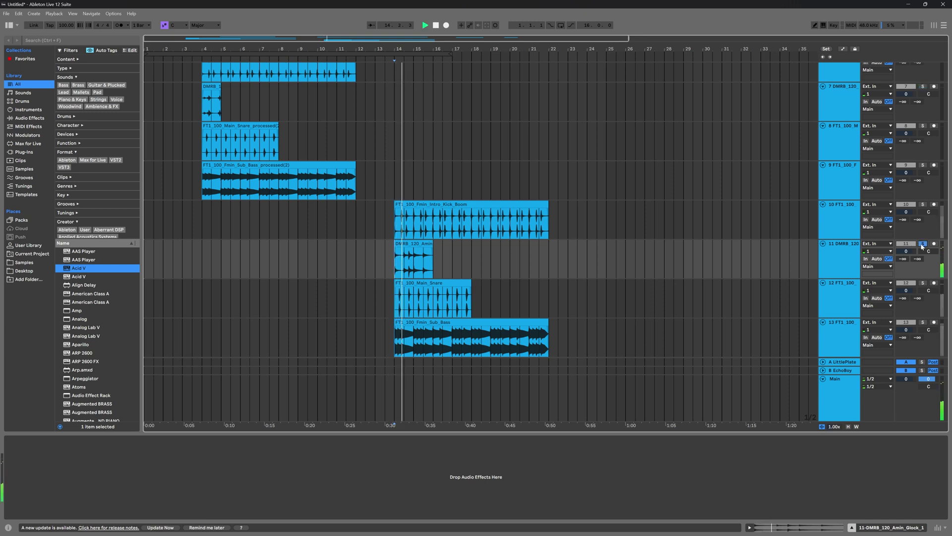
key("space")
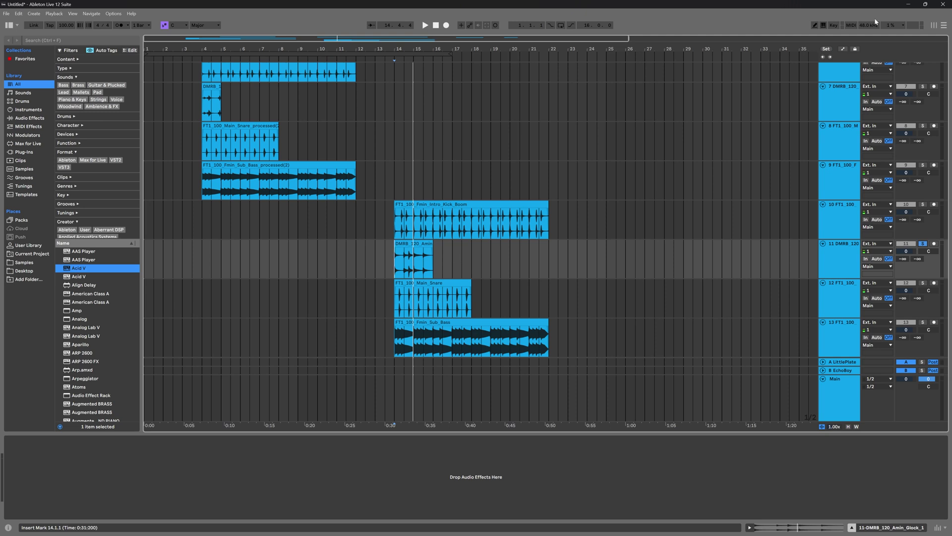
key("alt+Tab")
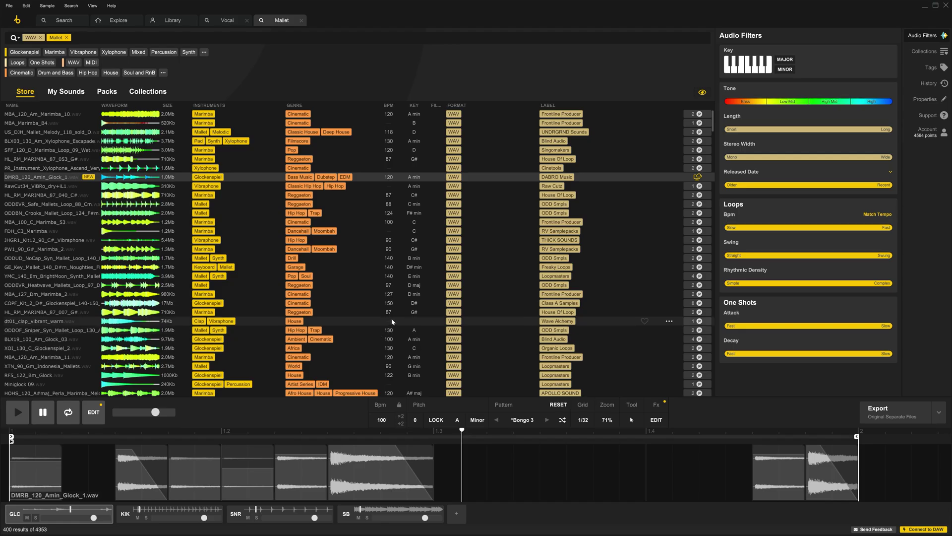
left_click(939, 412)
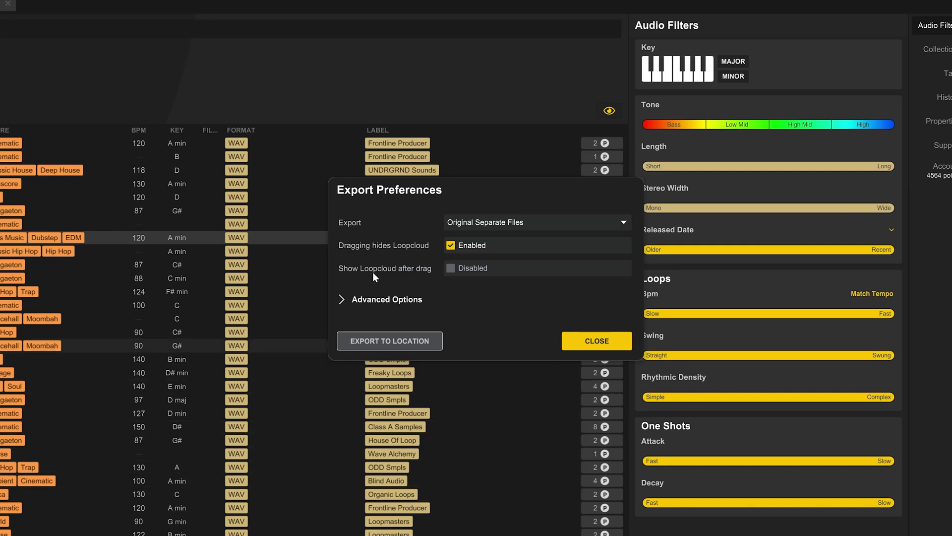
left_click(451, 269)
left_click(357, 300)
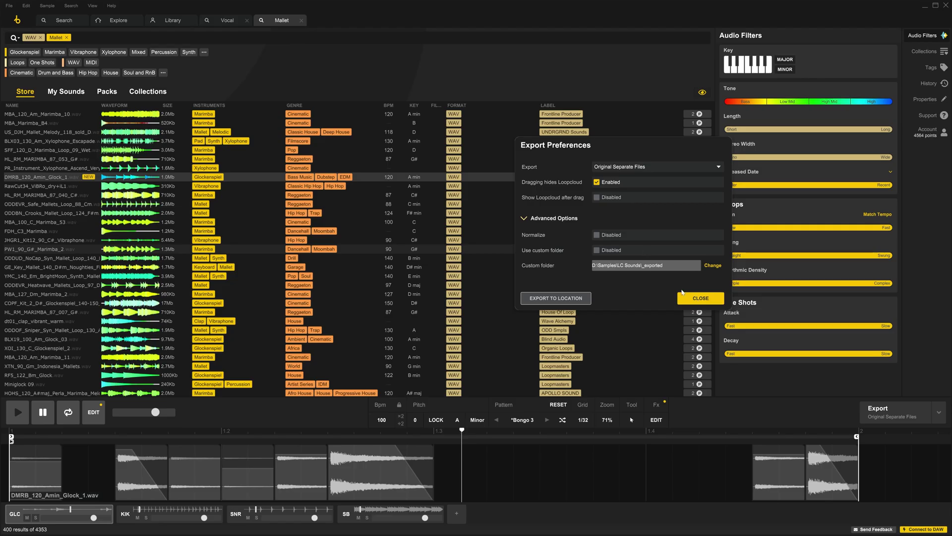
left_click(691, 300)
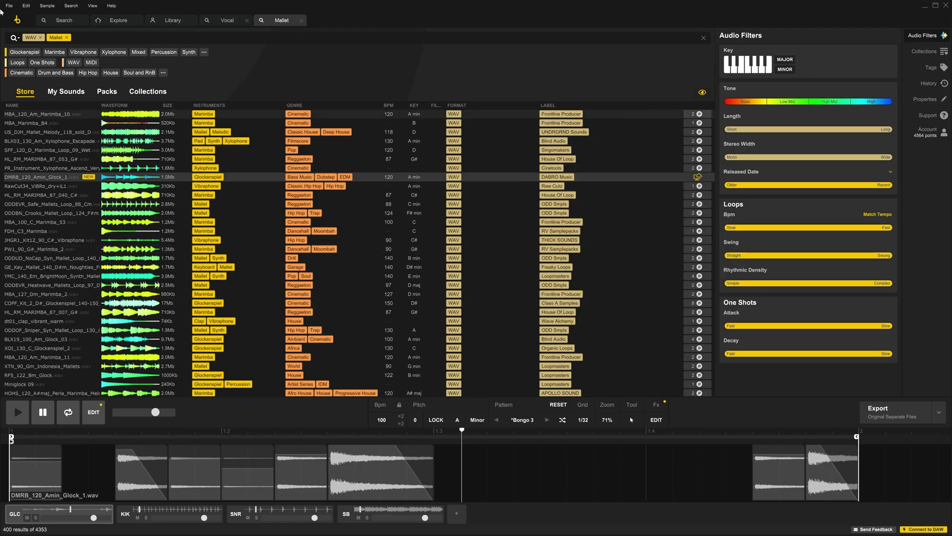
- Choose File > Preferences in Loopcloud to show the Options page
left_click(9, 6)
left_click(33, 92)
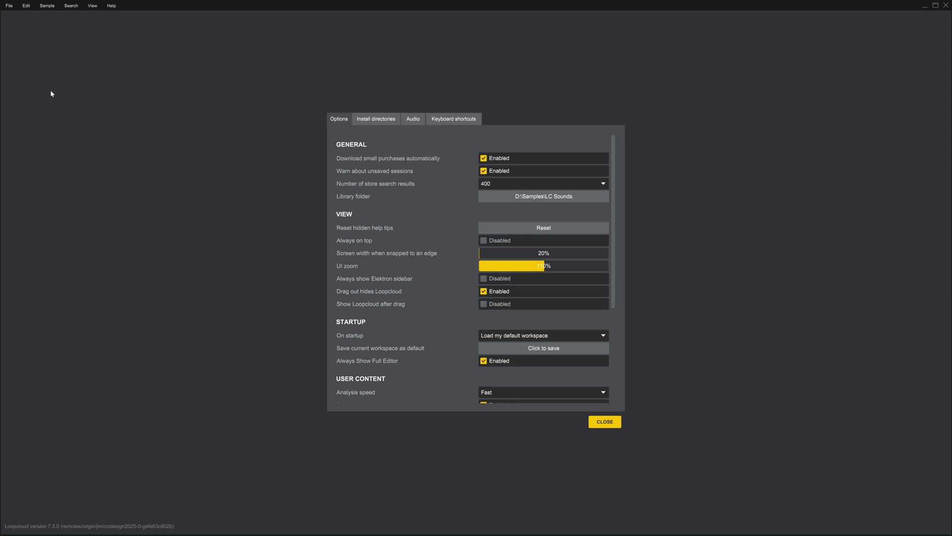